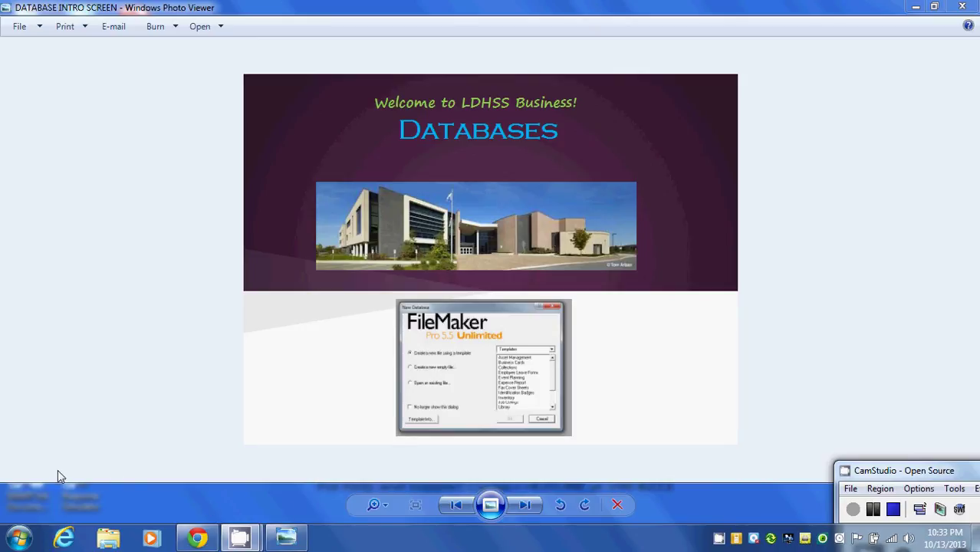
Step: Launch FileMaker Pro 5.5 from the Start menu and choose to create a new empty file
click(20, 537)
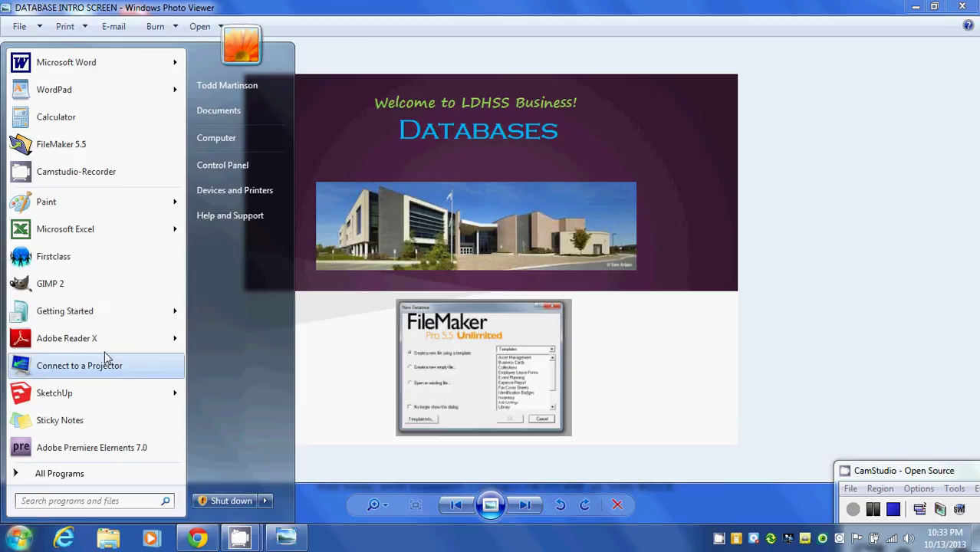
click(70, 147)
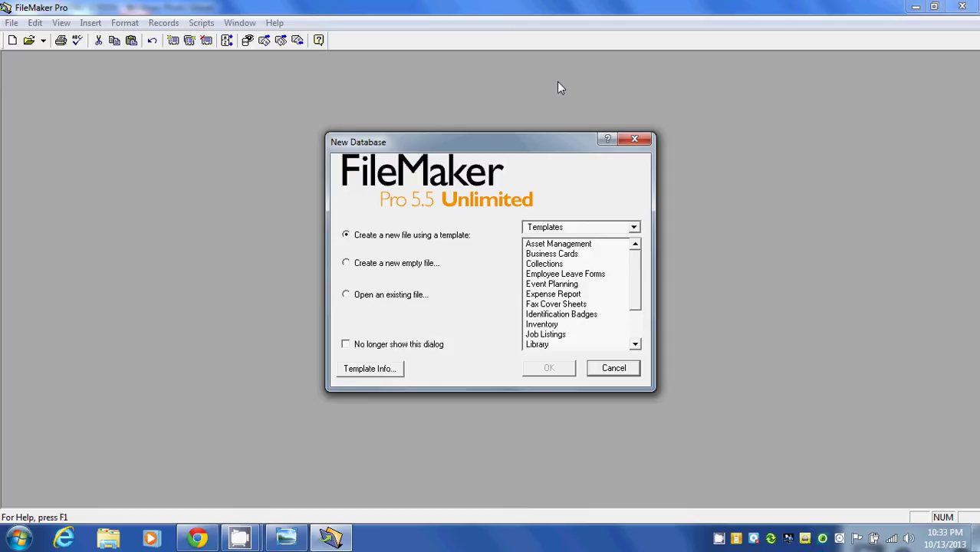
click(636, 346)
click(636, 346)
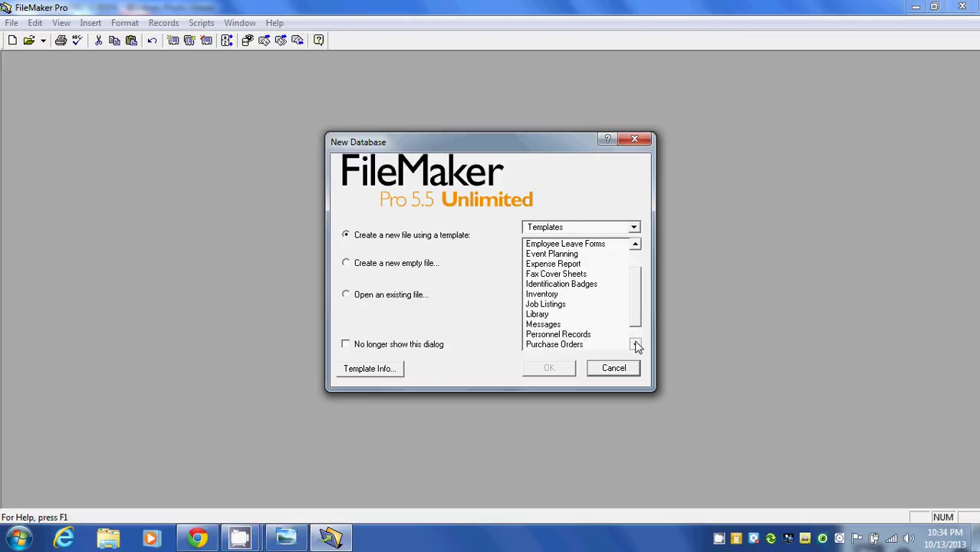
click(636, 346)
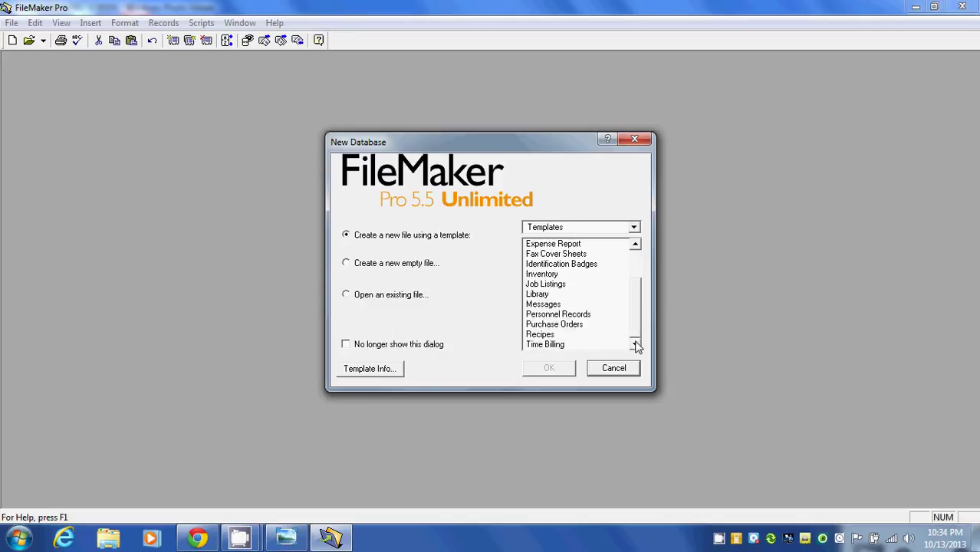
click(347, 263)
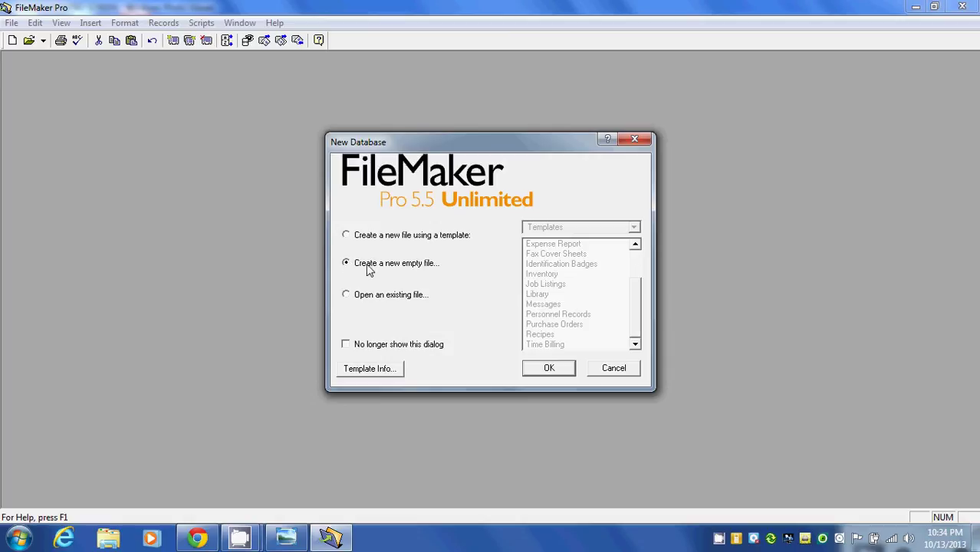
Step: Confirm the new empty file and name it 'Movie Database'
click(558, 368)
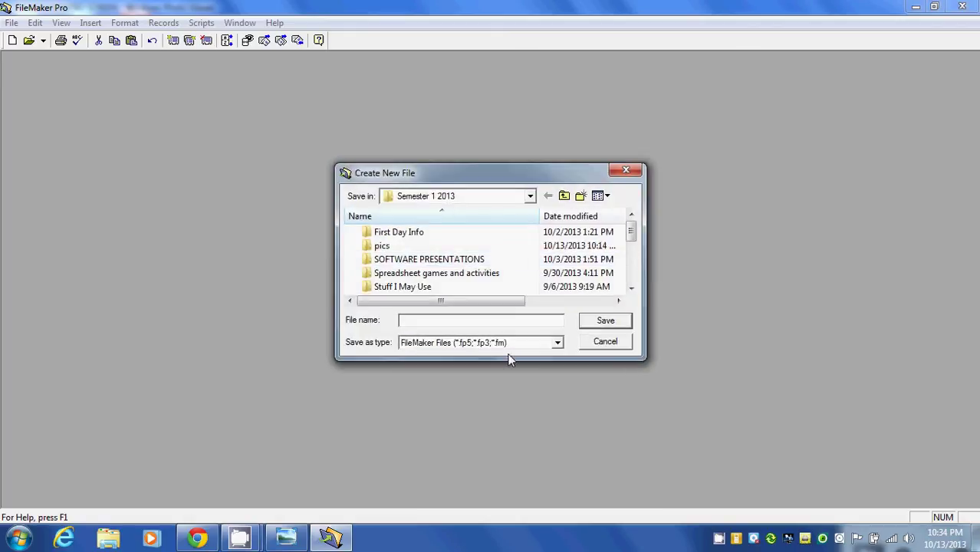
text(Movie Database)
Step: Save Movie Database and define its first field, 'Title of Movie', as a Text field
click(619, 325)
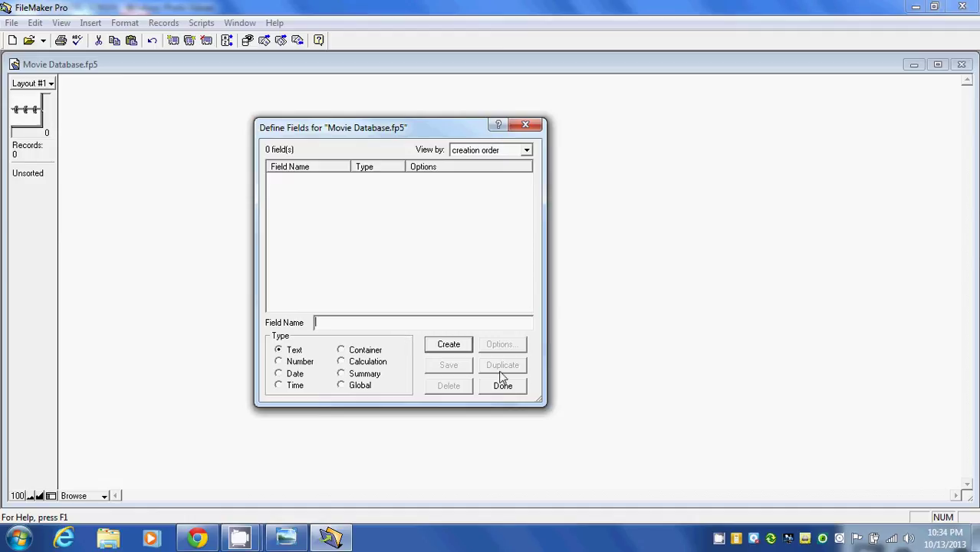
text(Title of Movie)
click(444, 346)
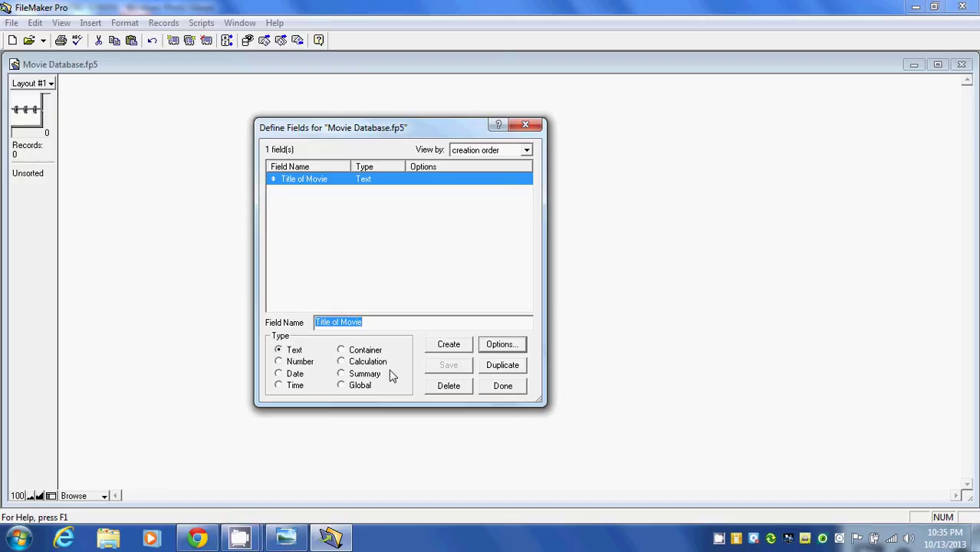
Step: Add a Genre Text field, then enter 'Year Released' with the Number type
text(G)
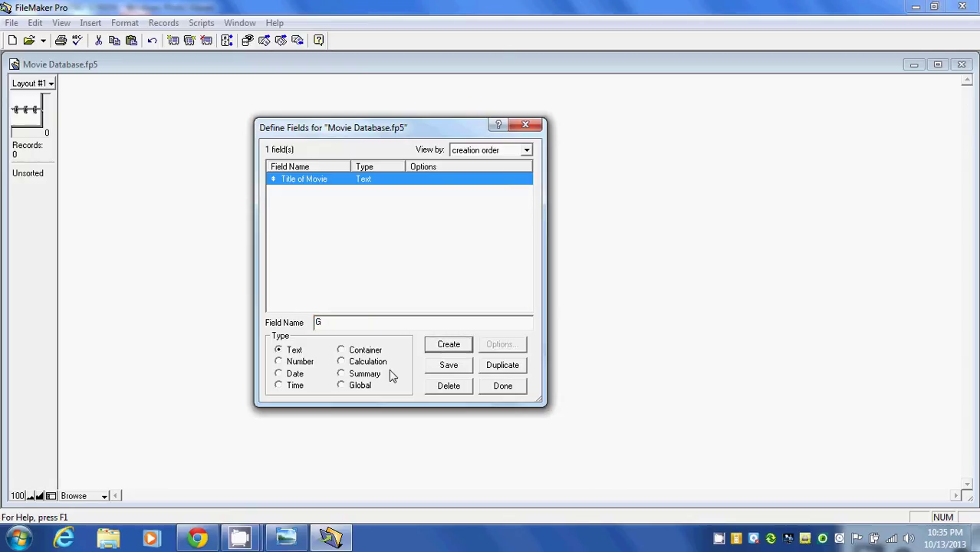
text(enre)
click(447, 346)
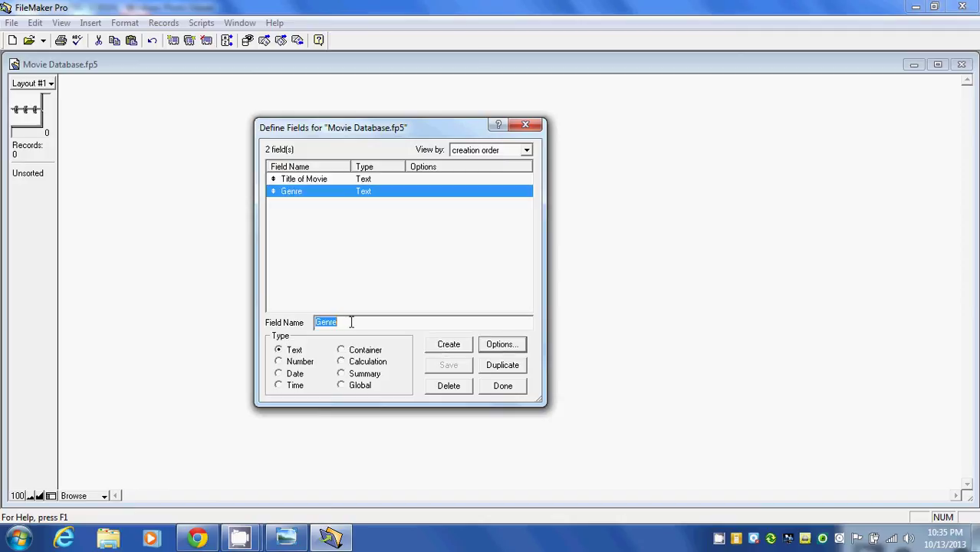
text(Yeaar)
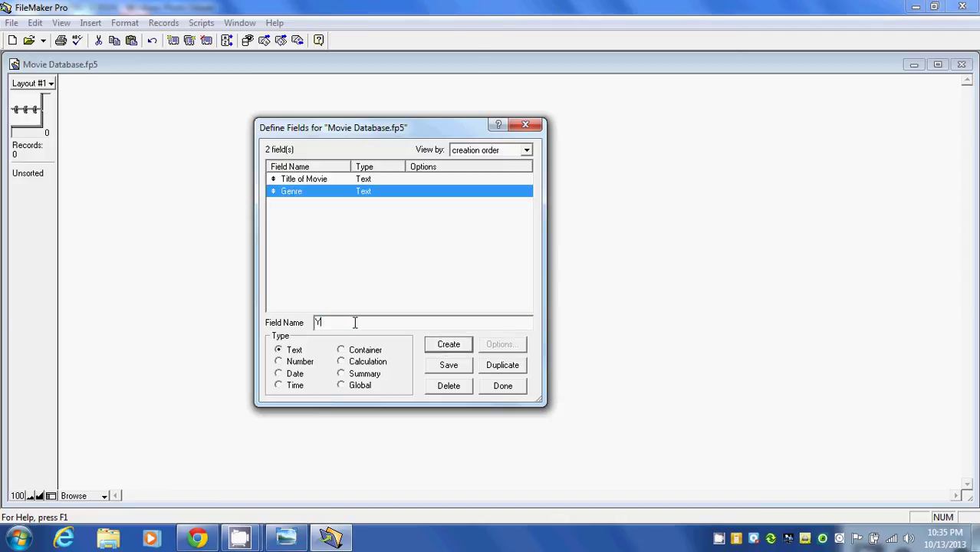
key(BackSpace)
key(BackSpace)
text(r Released)
click(278, 361)
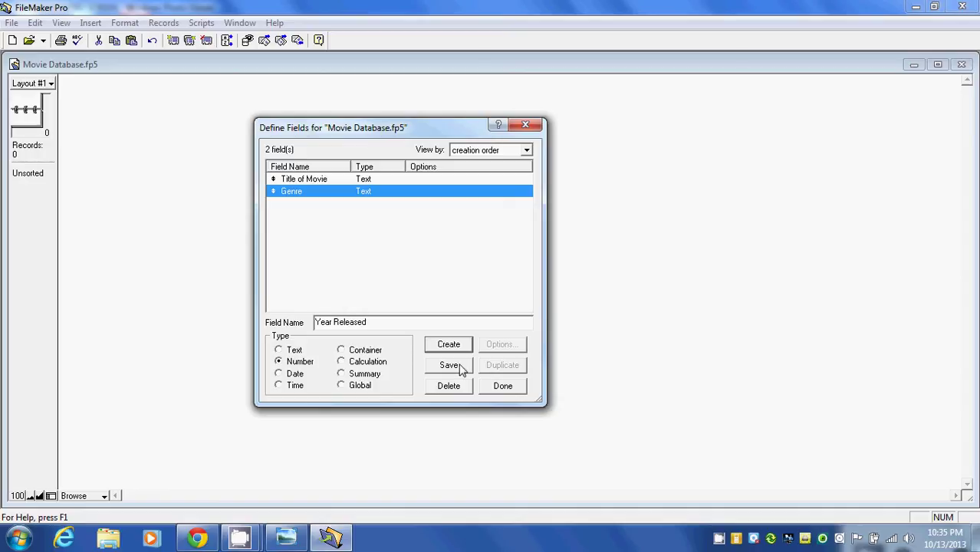
Step: Create Year Released, Gross Revenue, Production Budget and 'Movie rating out of 10' as Number fields
click(452, 345)
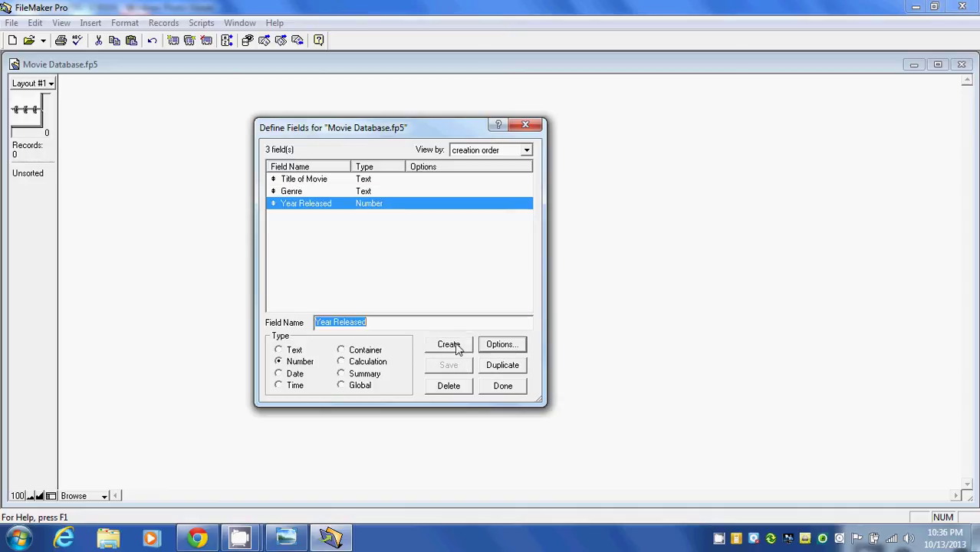
click(358, 327)
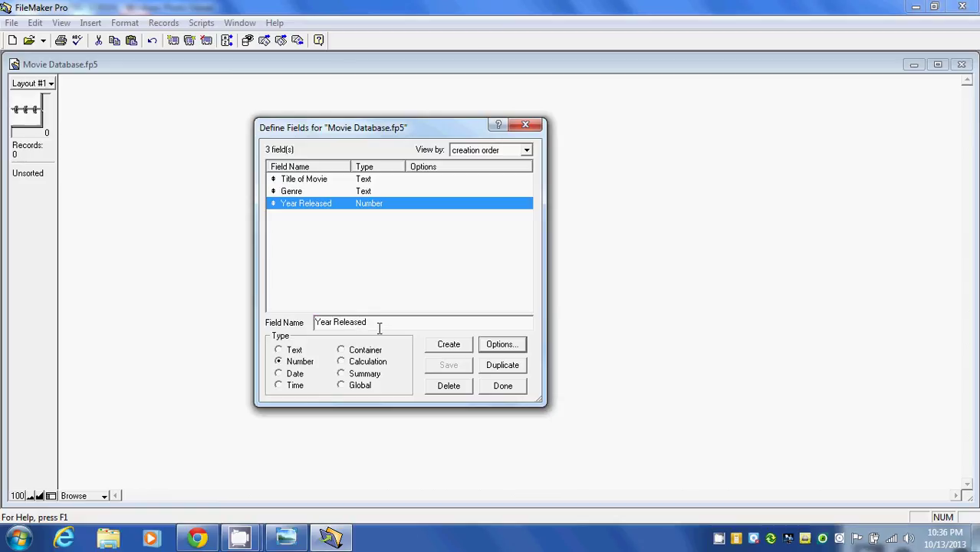
drag(376, 328, 291, 332)
text(G)
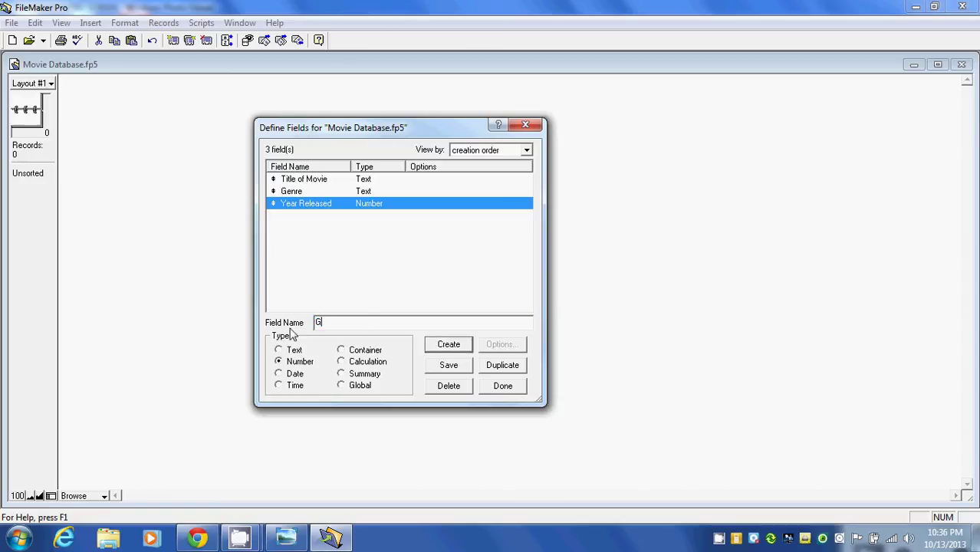
text(ross Revenue)
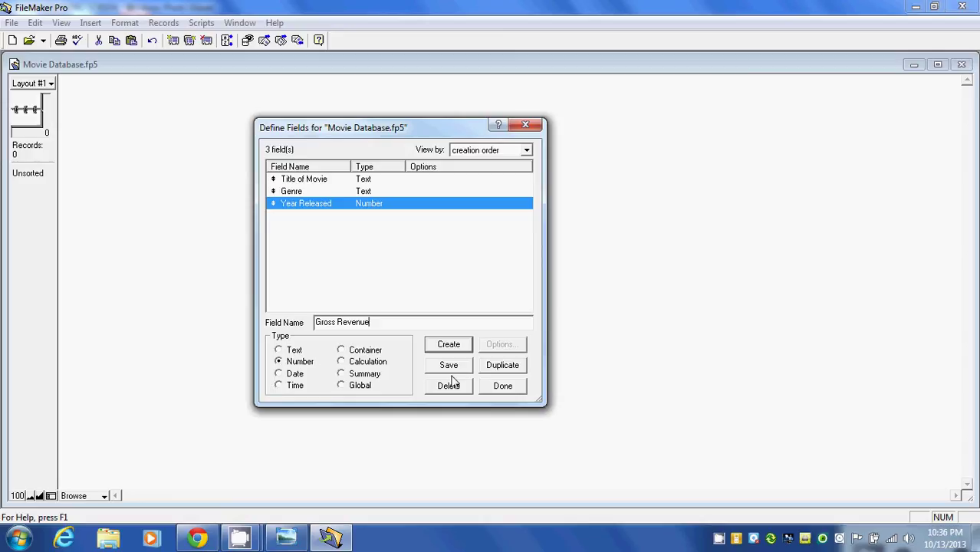
click(455, 351)
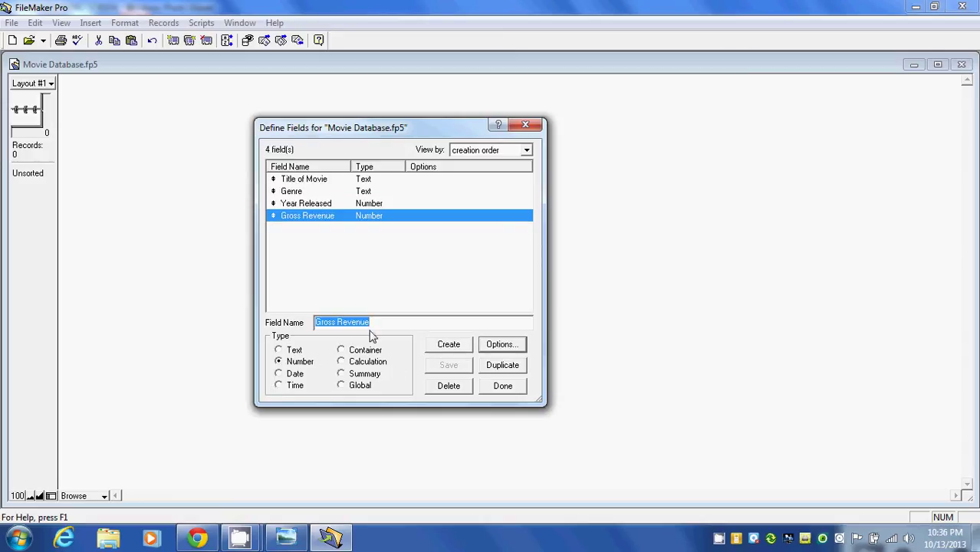
text(P)
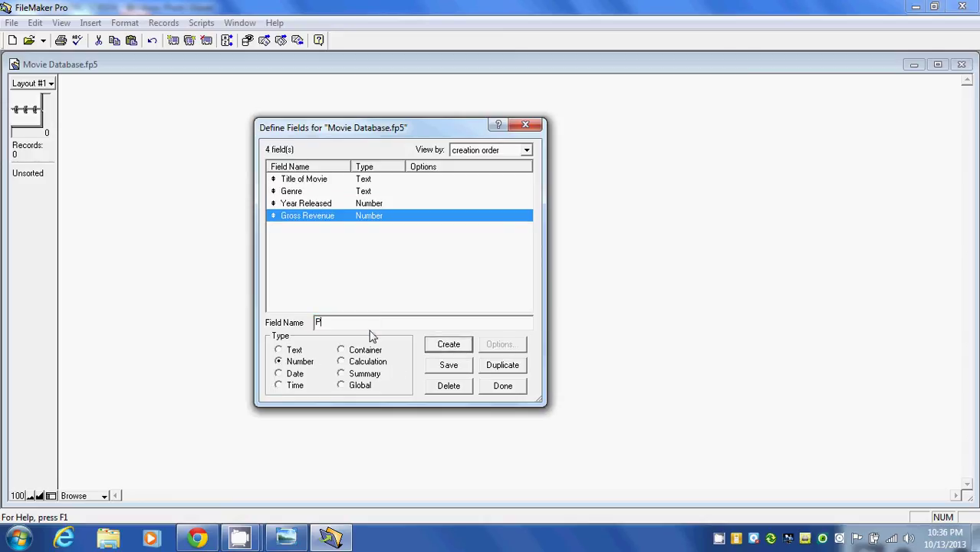
text(roduction Budget)
click(449, 345)
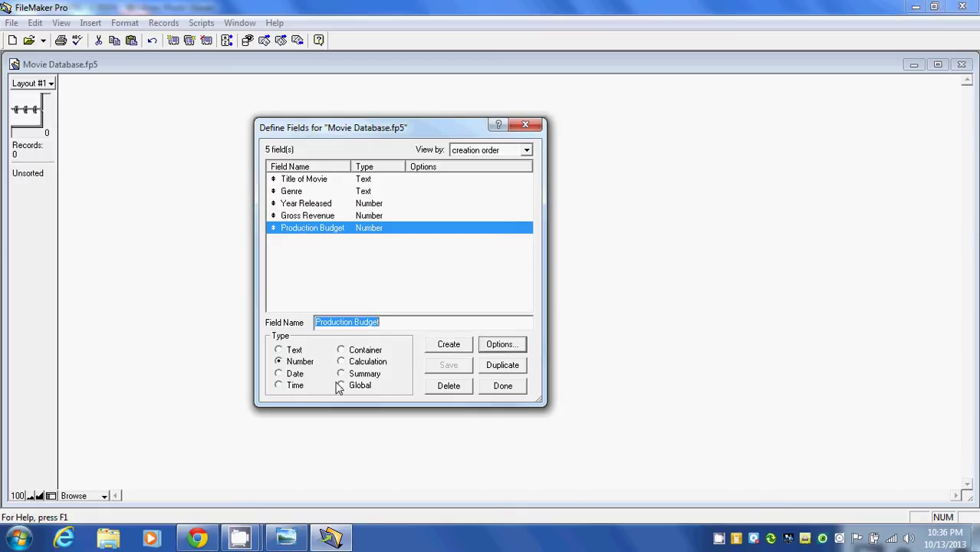
text(Movie )
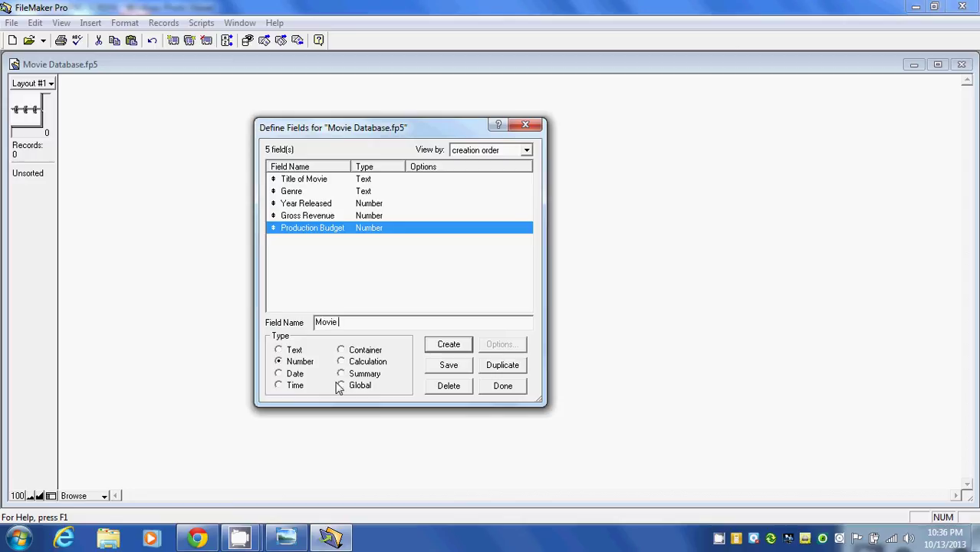
text(rating out of 10)
click(449, 345)
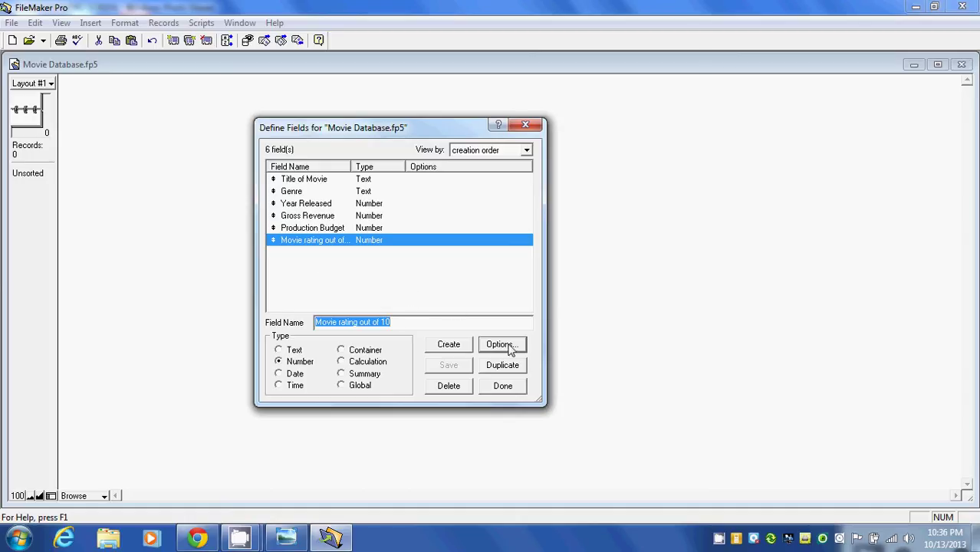
Step: Finish defining fields and enter 'The Hunger Games', Science Fiction and 2012 in record 1
click(511, 391)
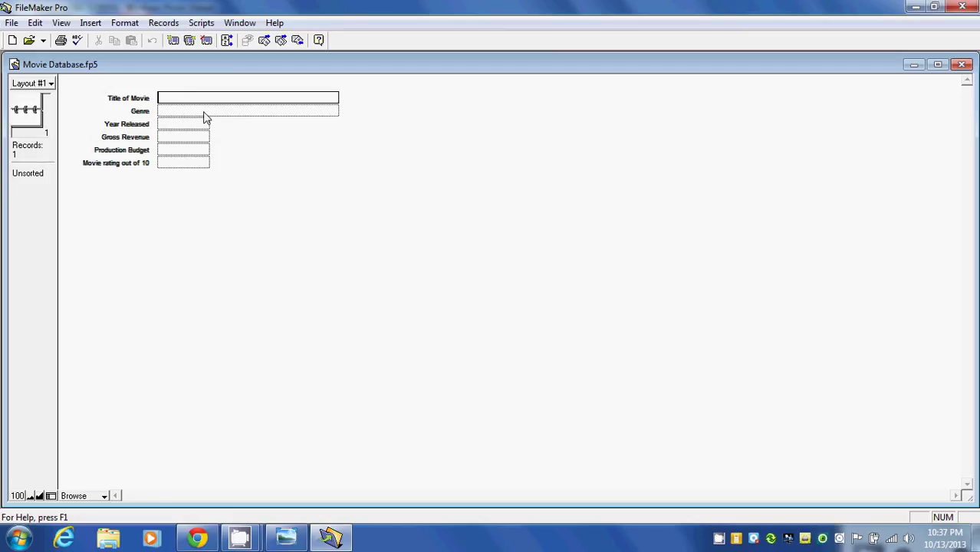
text(The Hunger Games)
click(204, 113)
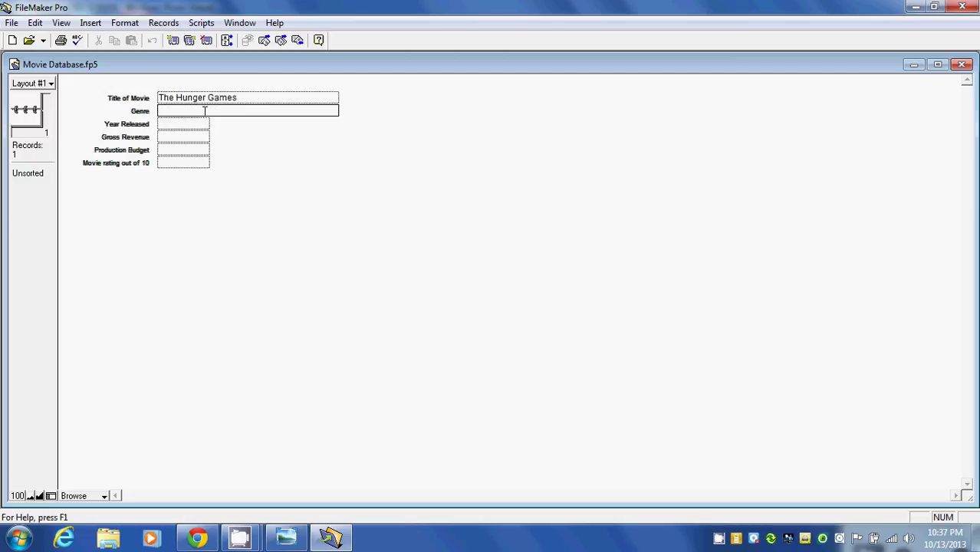
text(Science Fiction)
click(181, 126)
text(2012)
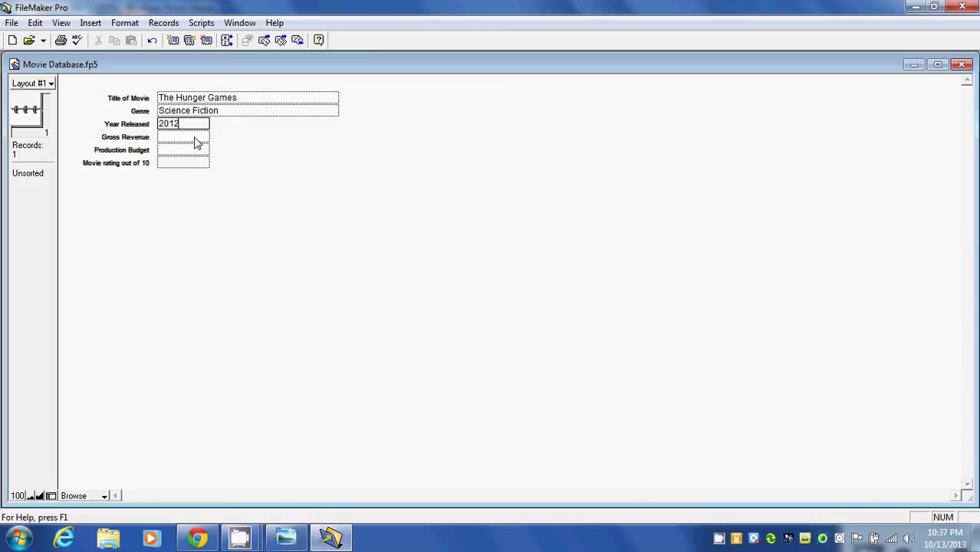
Step: Enter revenue 408000000, budget 75000000 and rating 9 for The Hunger Games
click(195, 138)
text(408000000)
click(181, 151)
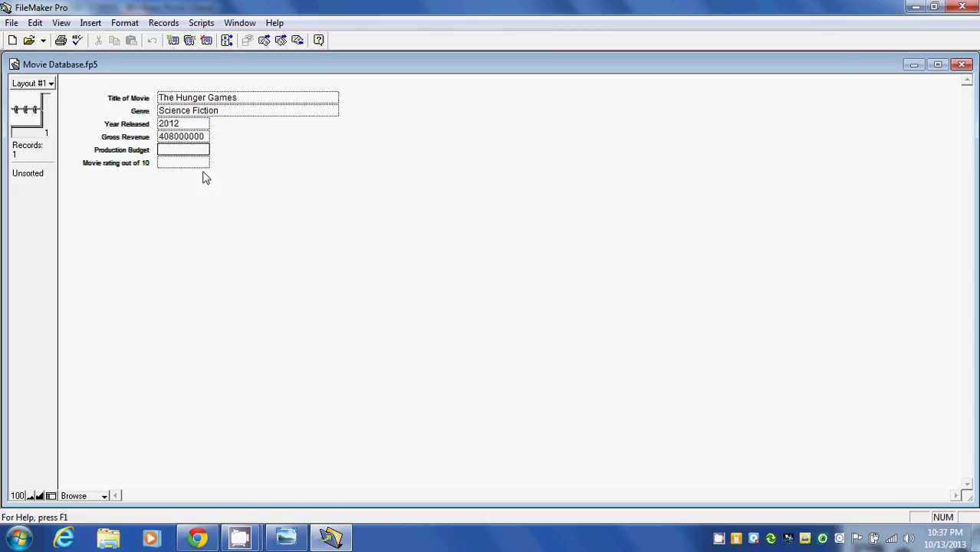
text(75000000)
click(186, 164)
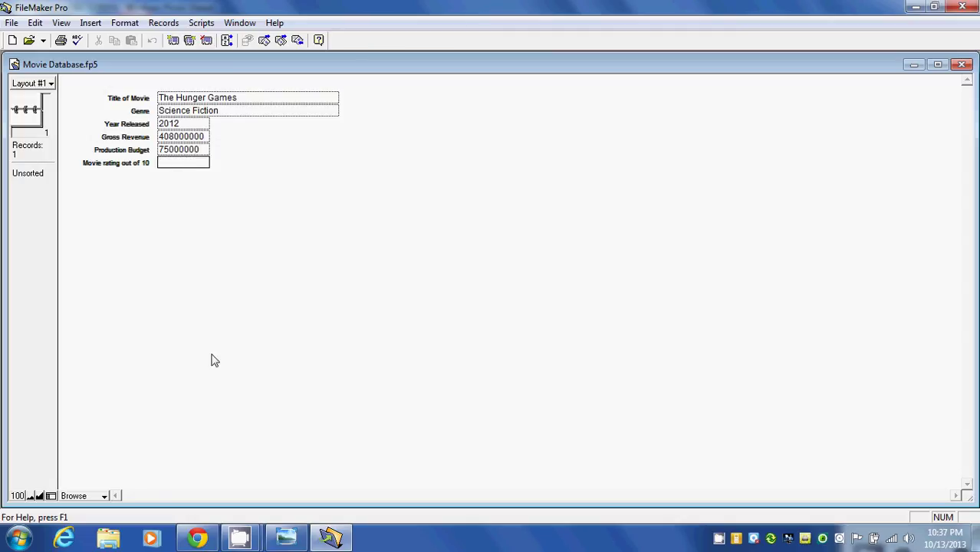
text(9)
Step: Add a new record with title Gravity, genre Drama and year 2013
click(174, 42)
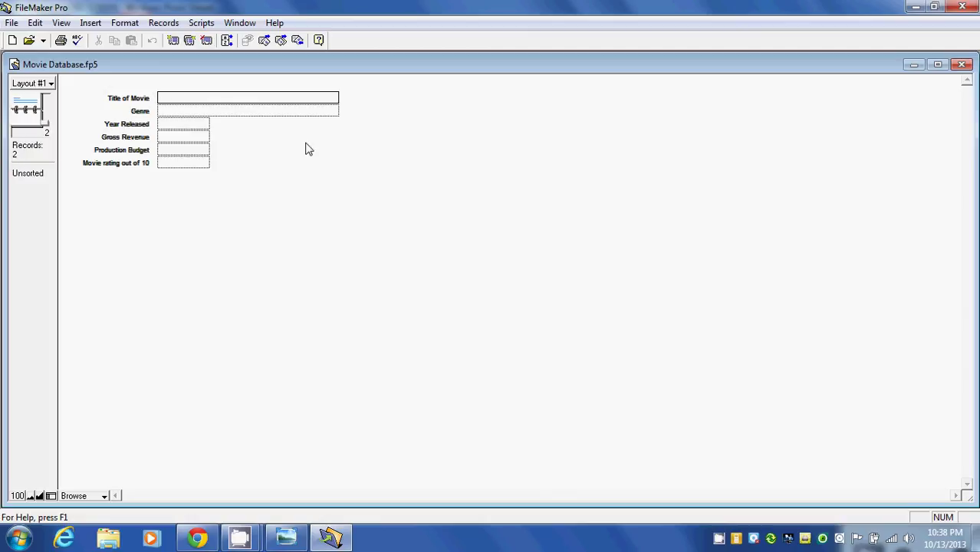
text(Gravity)
click(175, 111)
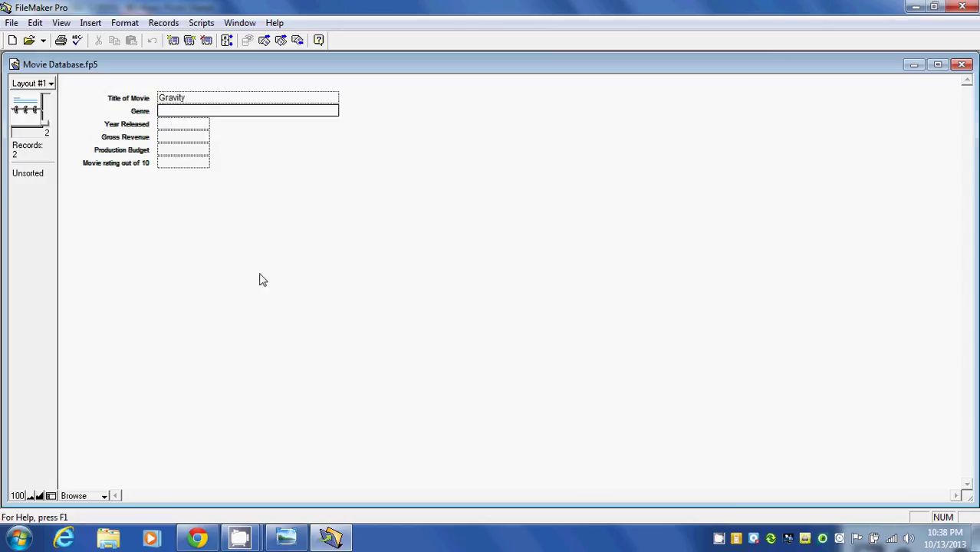
text(Drama)
click(176, 125)
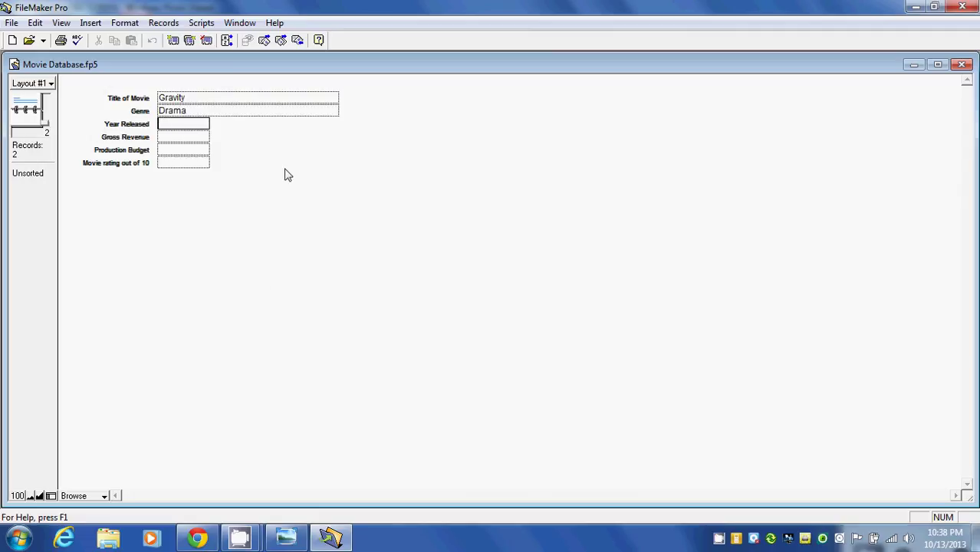
text(2013)
Step: Enter revenue 55000000, budget 120000000 and rating 9 for Gravity
click(182, 139)
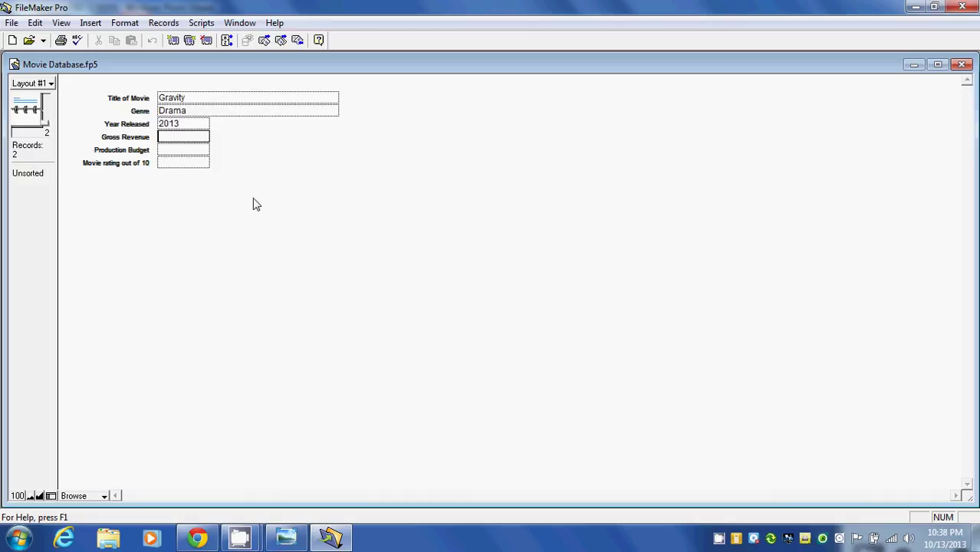
text(55000000)
click(175, 150)
text(12)
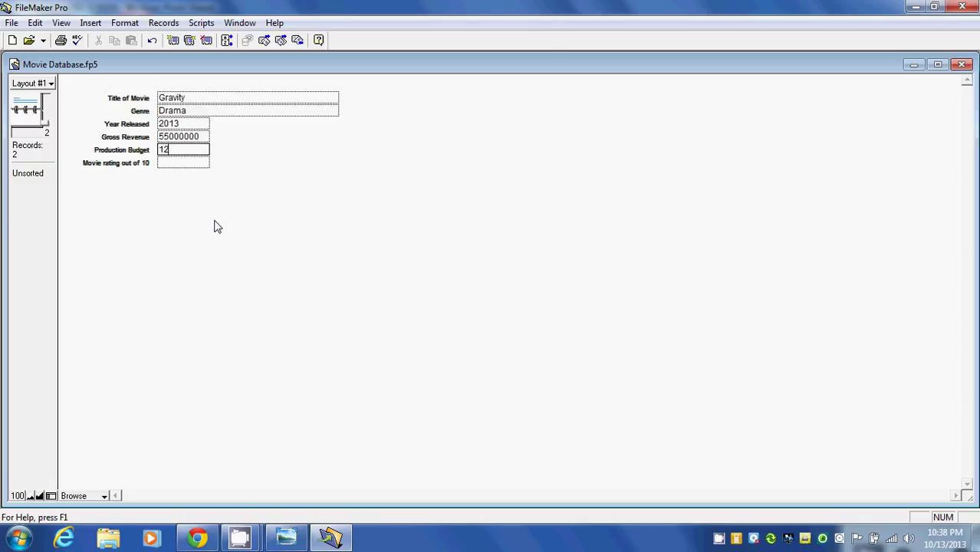
text(0000000)
click(173, 163)
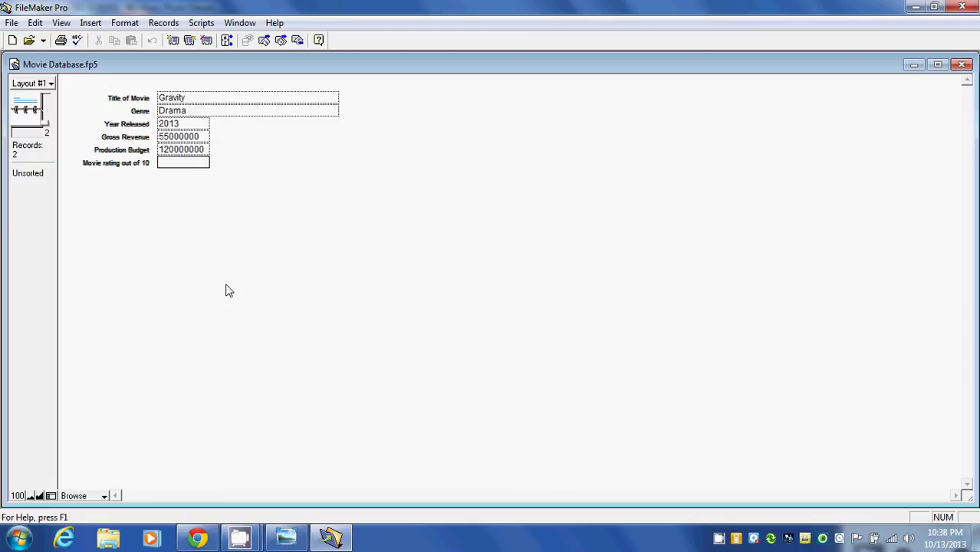
text(9)
Step: Close Movie Database.fp5 and reopen it from the Open File dialog
click(11, 24)
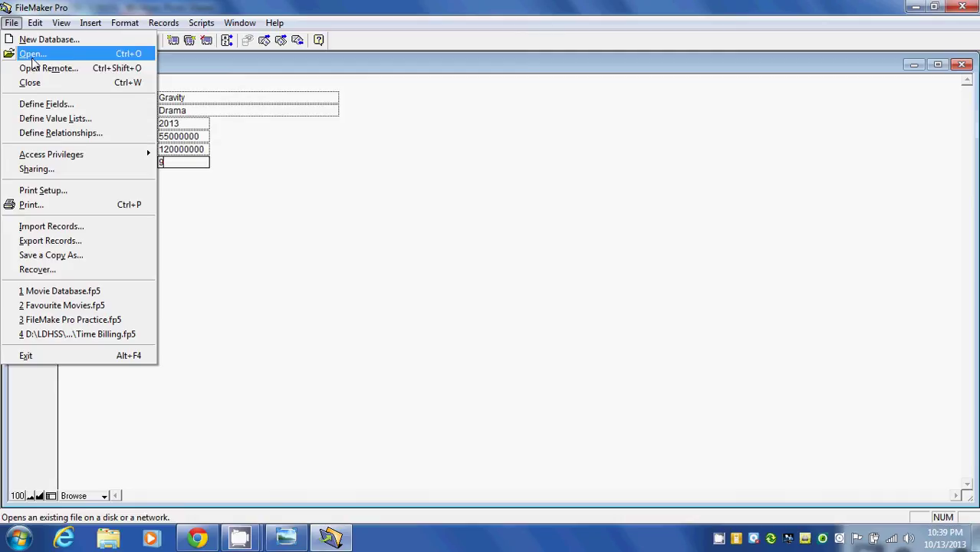
click(31, 82)
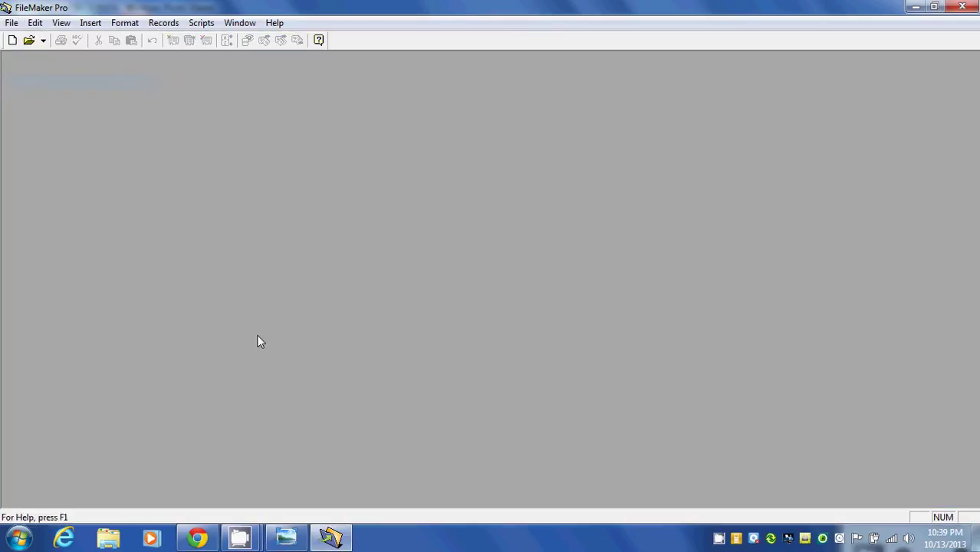
click(12, 23)
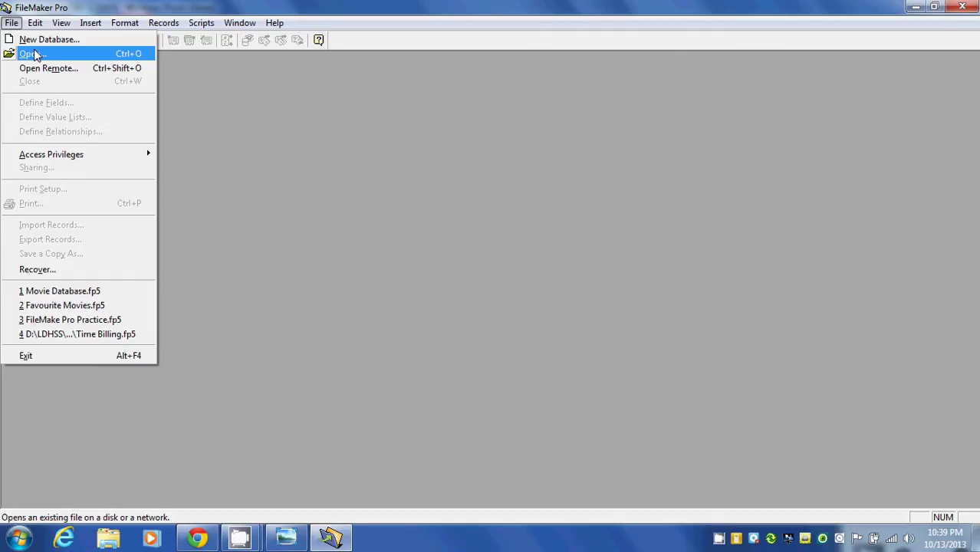
click(34, 54)
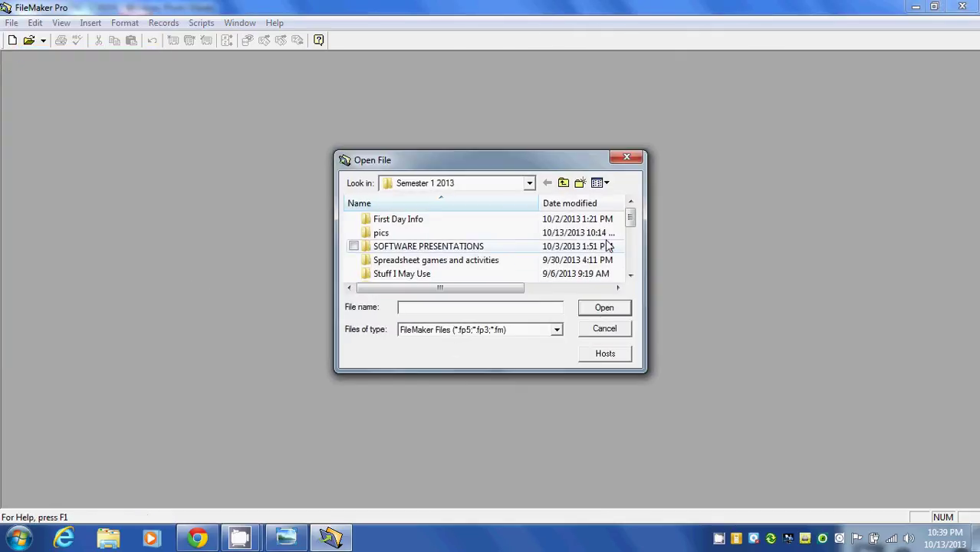
drag(631, 218, 633, 261)
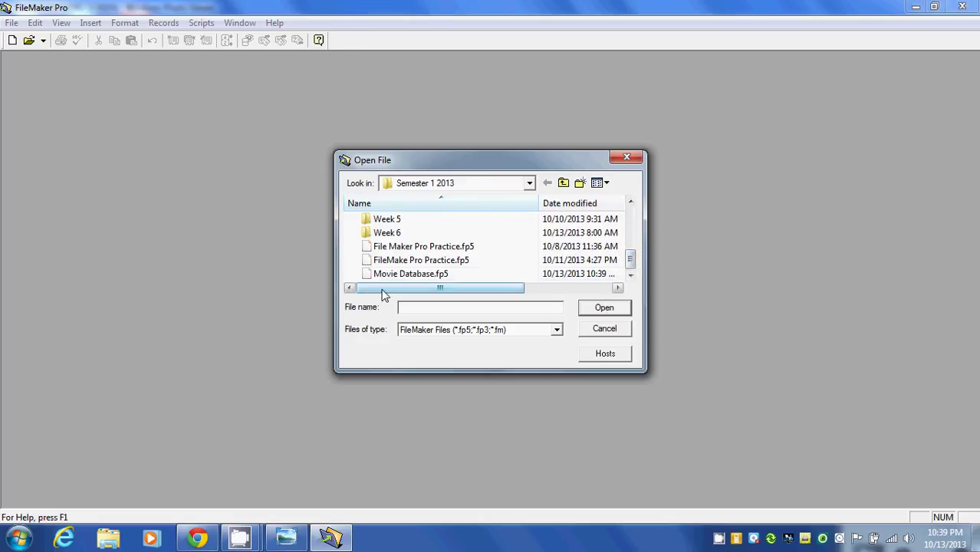
mouse_move(393, 279)
double_click(406, 275)
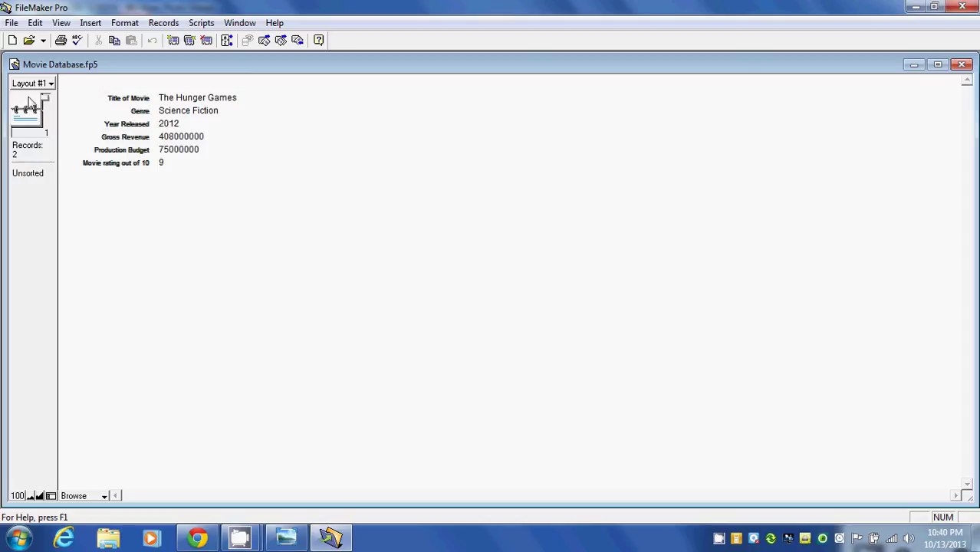
Step: Go to record 2 to confirm Gravity's values were saved
click(25, 126)
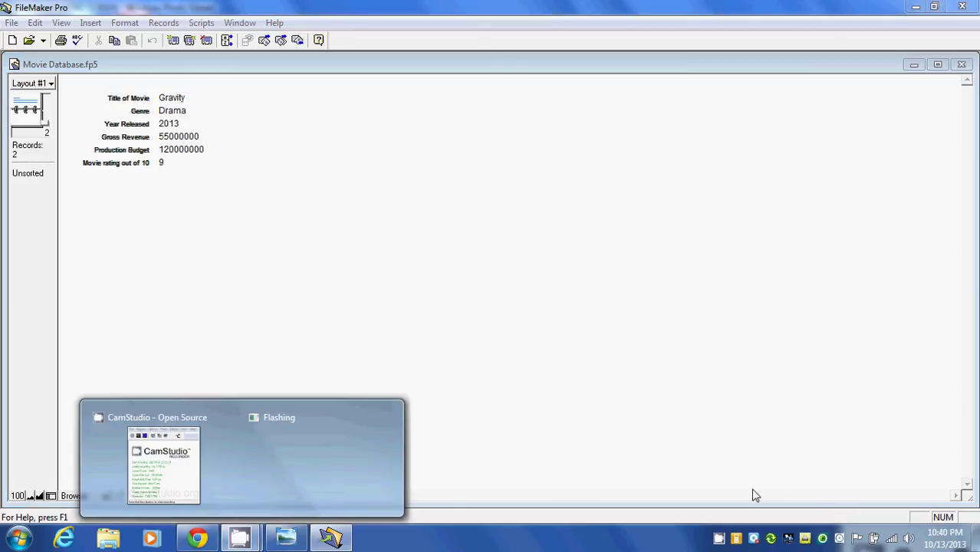
mouse_move(215, 469)
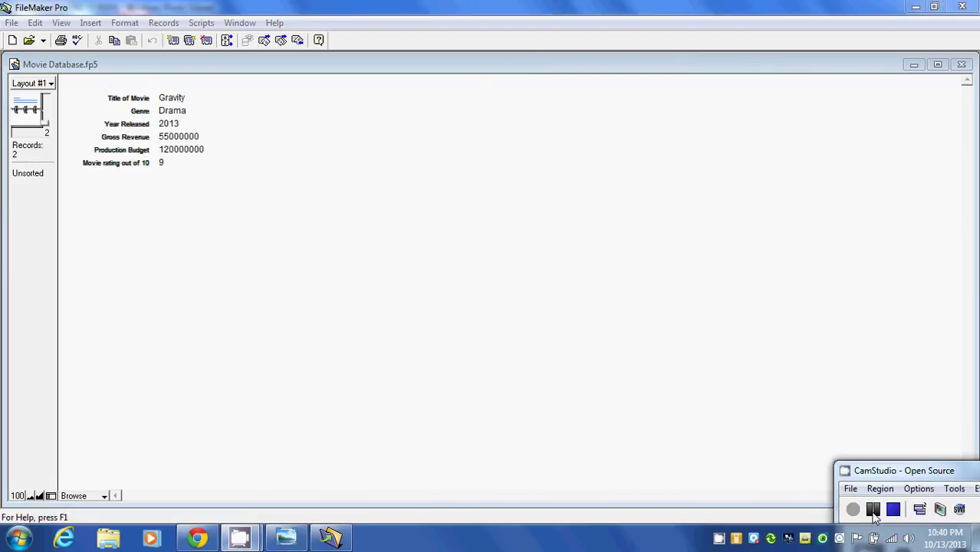